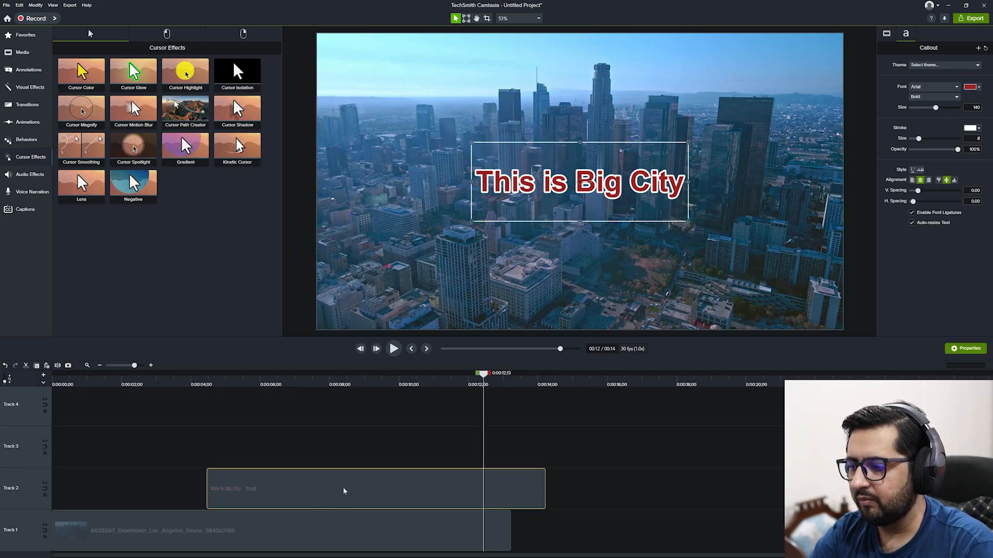
Delete the "This is Big City" text and the downtown drone video clip from the timeline
key(Delete)
click(410, 518)
key(Delete)
Add the Rec 03-Sep-25-6-33-36-PM screen recording to the timeline, with its screen clip starting at zero on Track 1
click(23, 52)
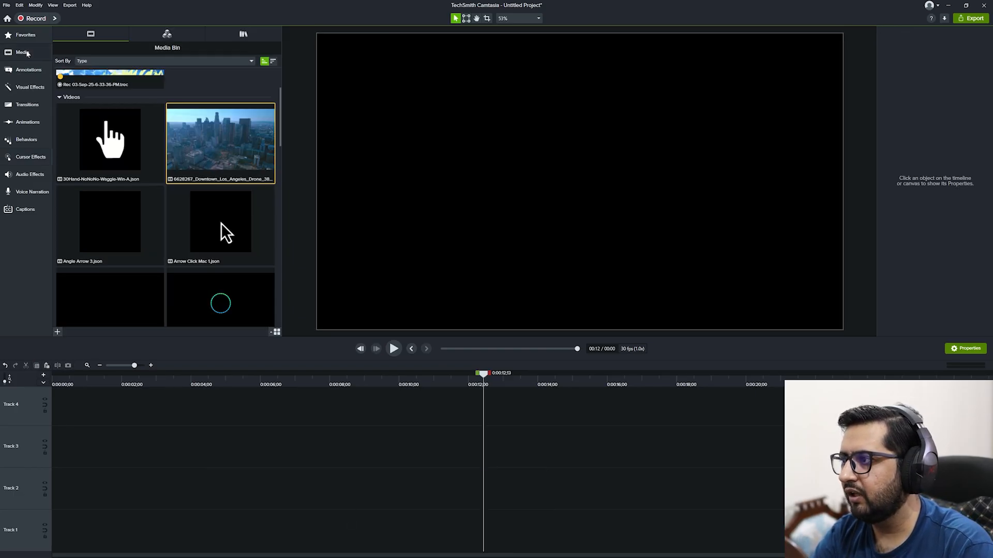
scroll(109, 129, up, 2)
drag(110, 124, 127, 501)
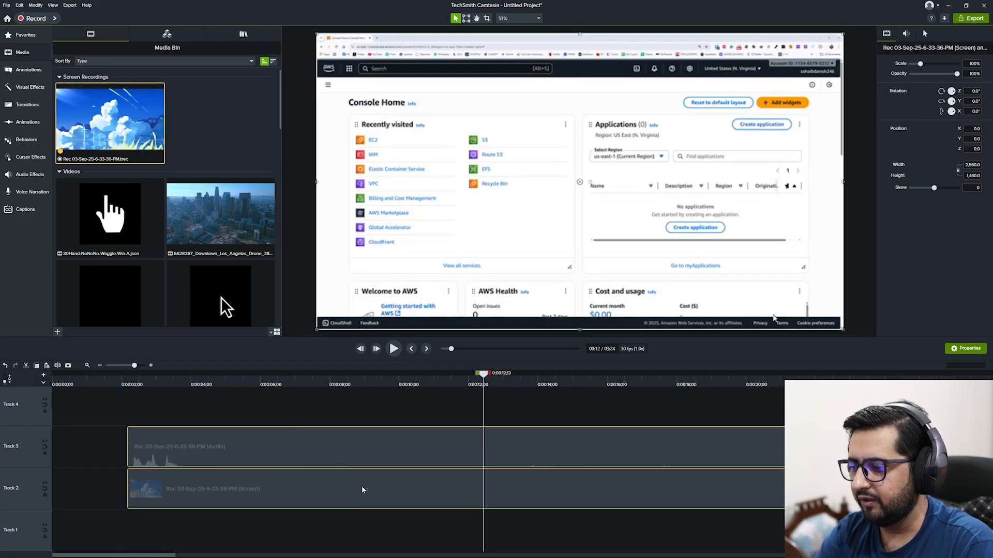
drag(362, 489, 257, 544)
Delete the screen recording's audio clip from Track 2
click(306, 427)
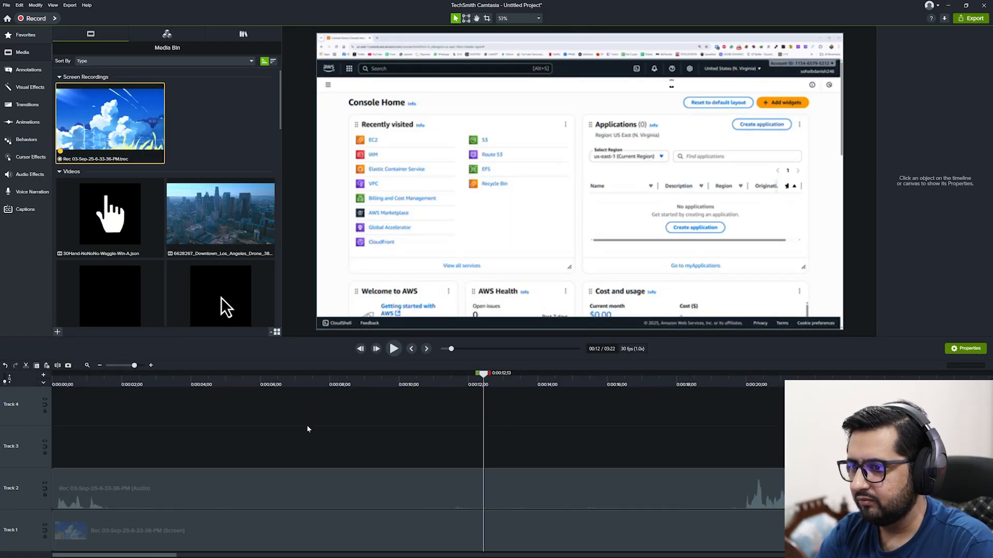
click(317, 478)
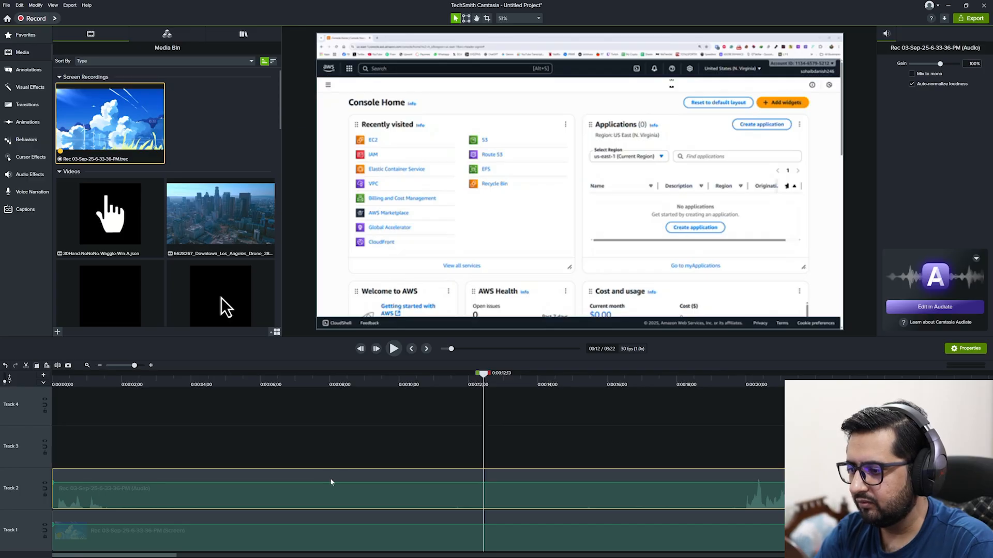
key(Delete)
Apply the Cursor Color effect to the screen recording clip and set its light tone to red #FE0006
click(476, 518)
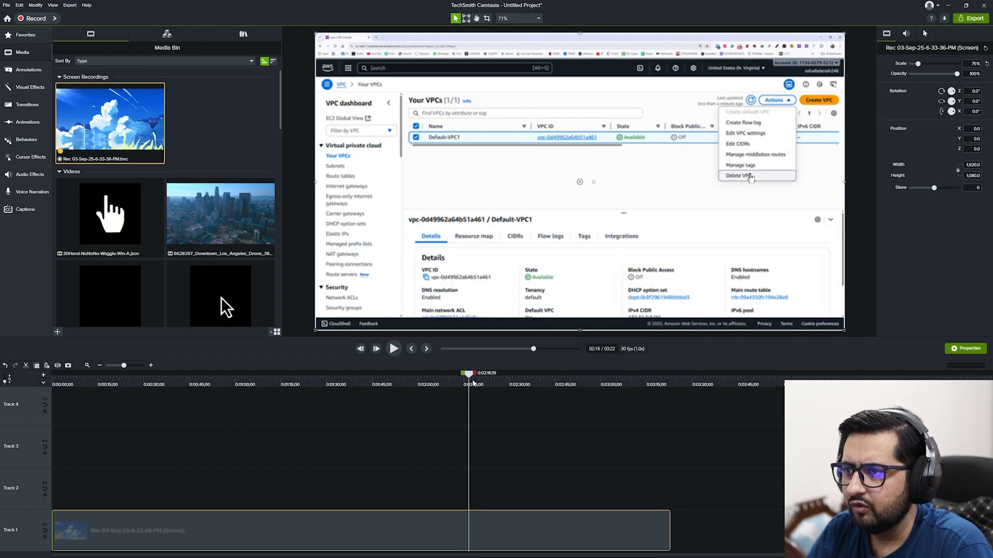
drag(471, 383, 476, 373)
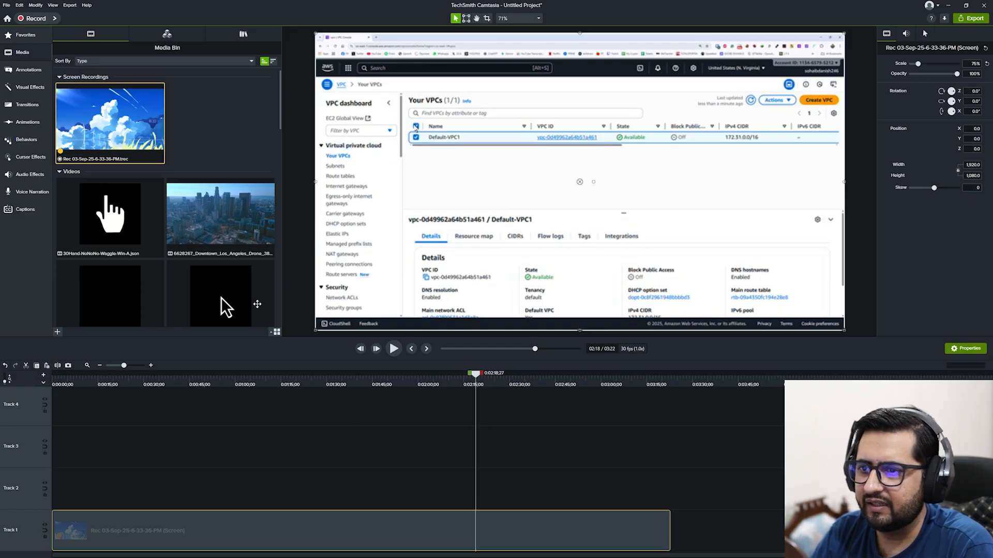
click(29, 158)
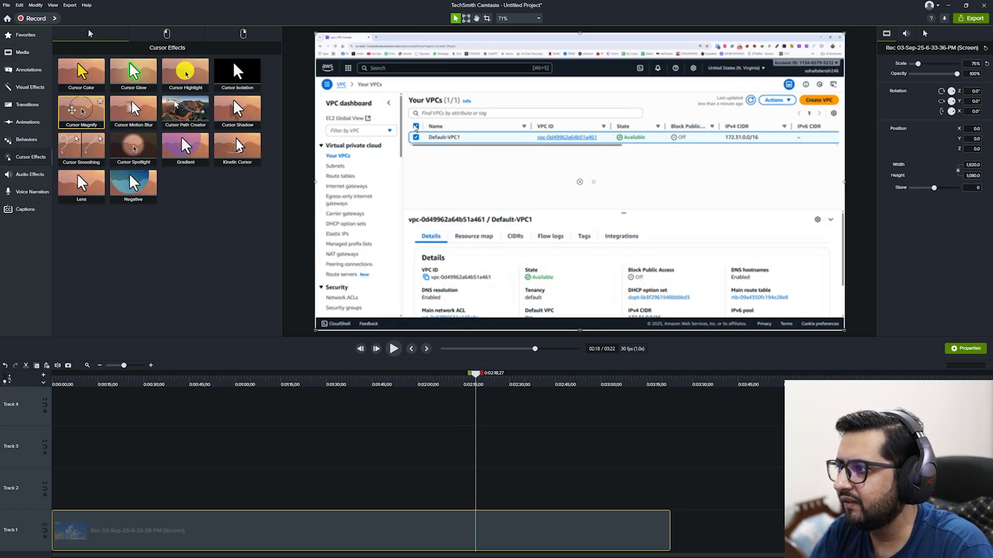
drag(78, 72, 463, 533)
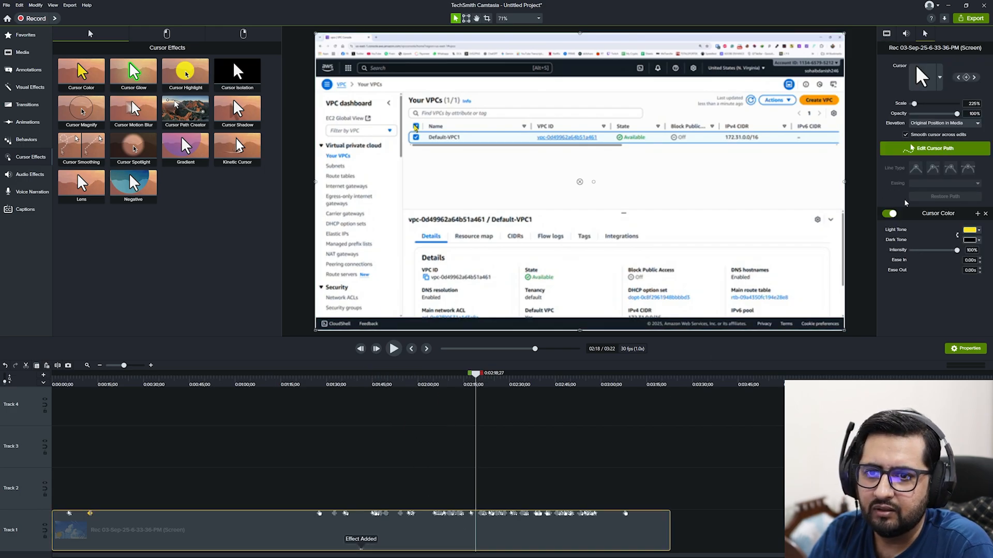
click(972, 230)
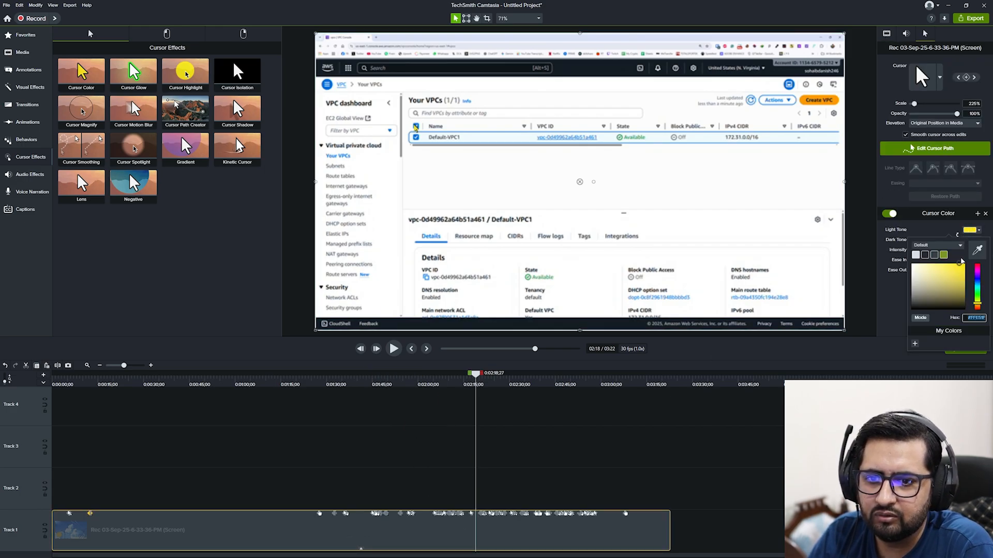
drag(980, 283, 974, 266)
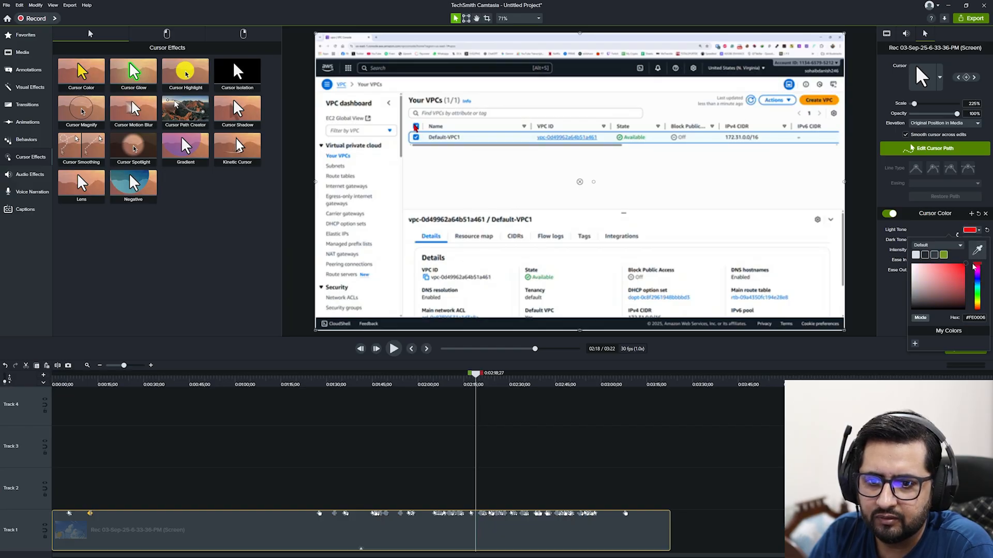
click(909, 267)
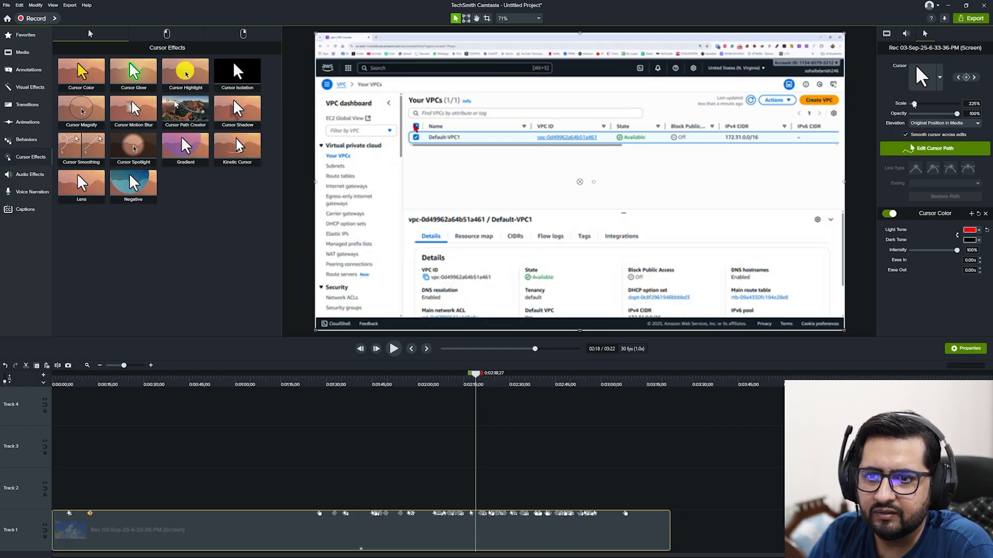
Enlarge the recording's cursor scale to 728% and preview the cursor around the two-minute mark
drag(914, 104, 927, 105)
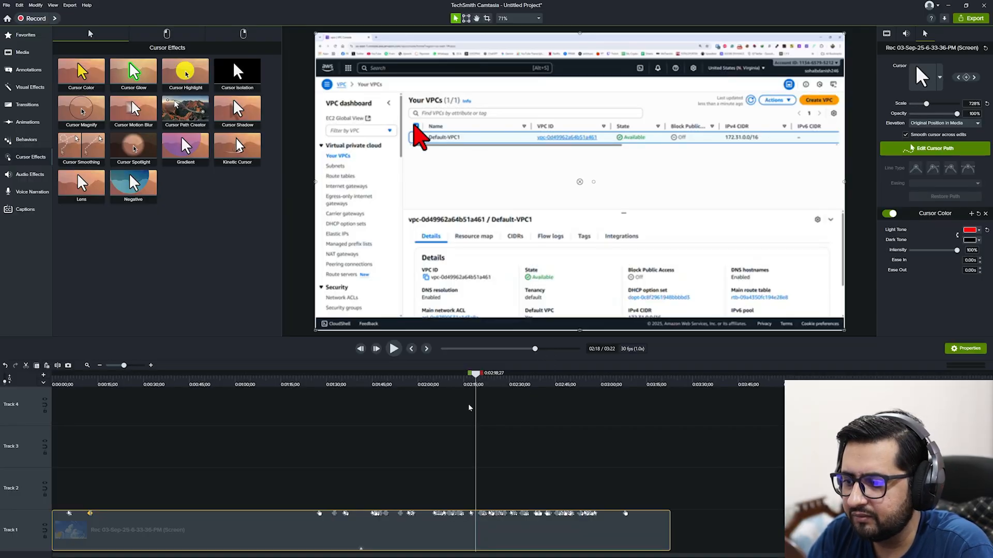
click(318, 386)
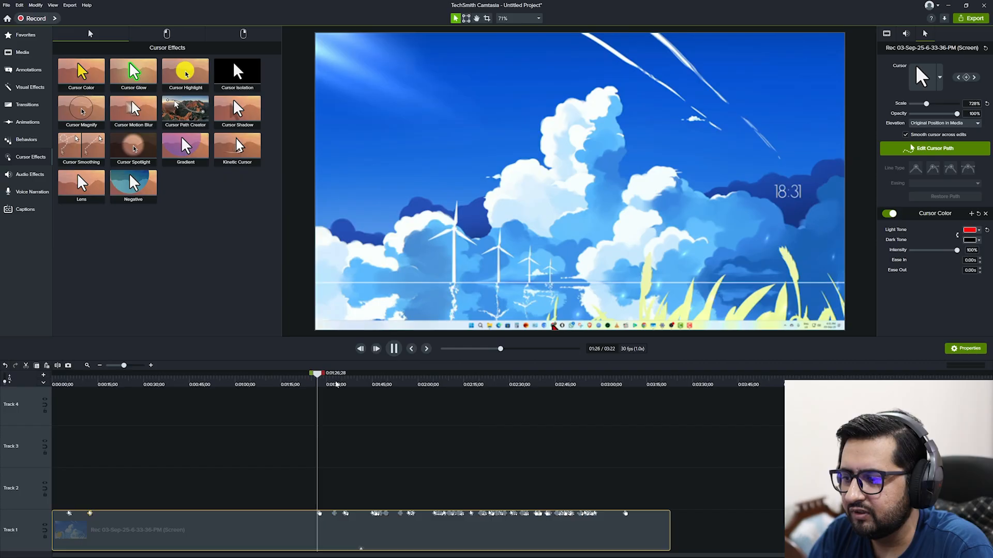
click(420, 385)
key(space)
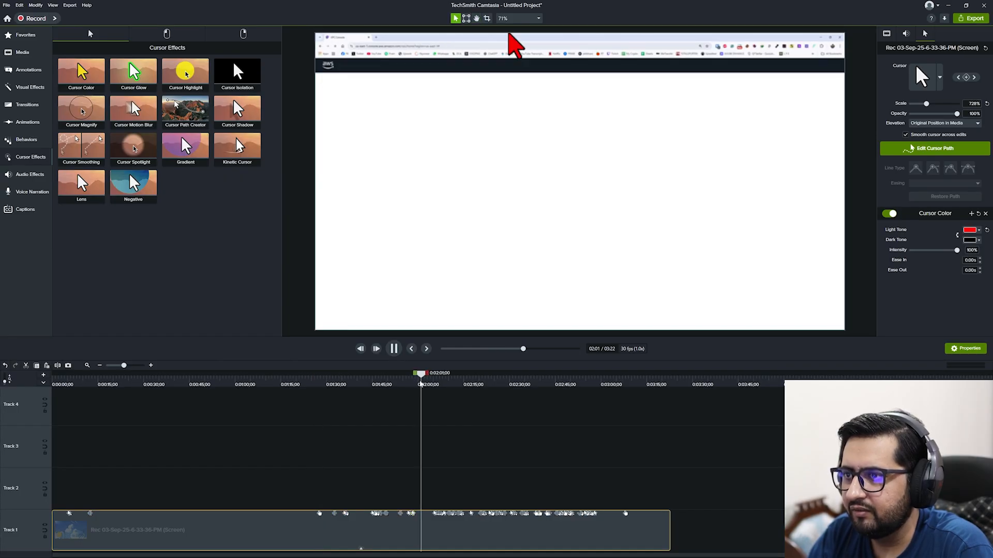
key(space)
drag(425, 381, 439, 380)
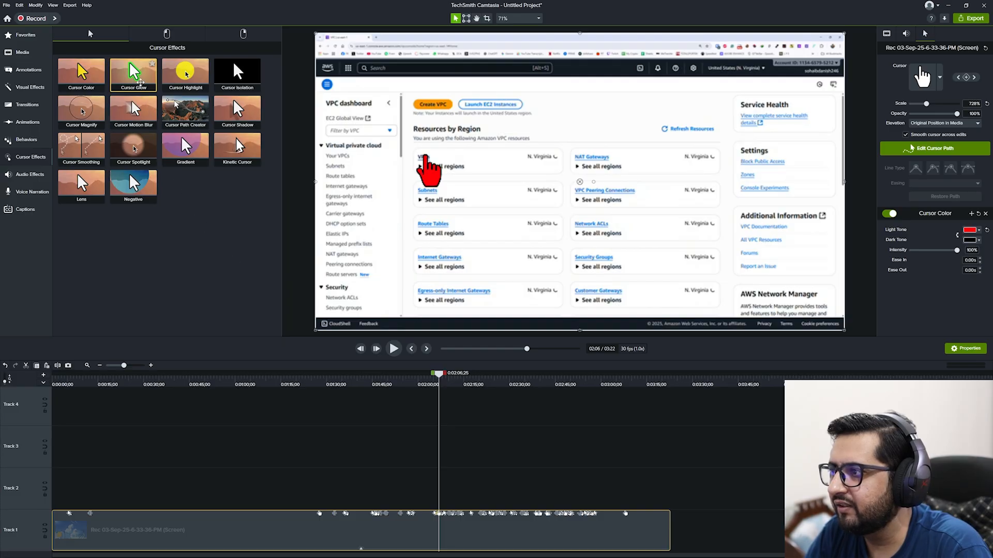
Apply the Cursor Highlight effect to the screen recording clip and play back the section after 2:00 to check it
drag(185, 75, 430, 530)
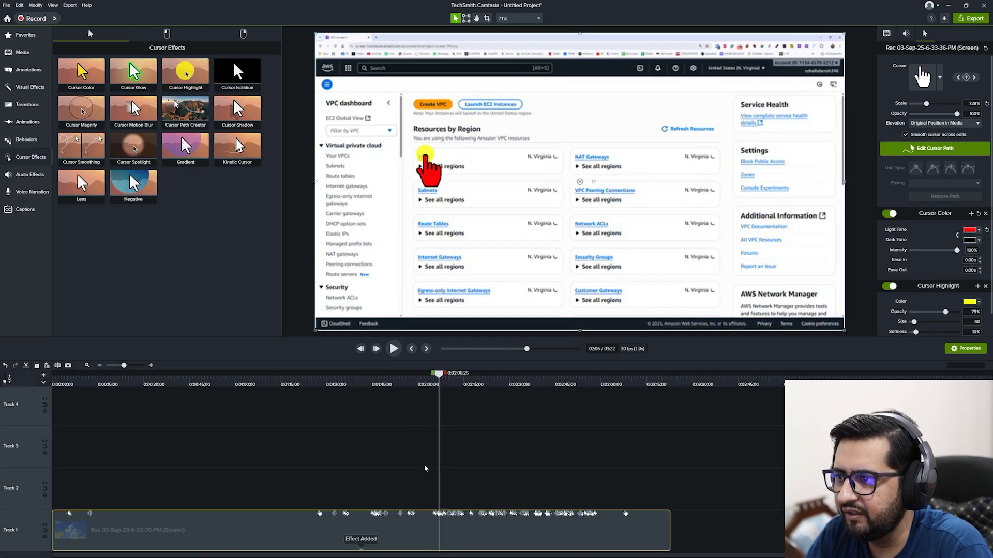
click(424, 379)
key(space)
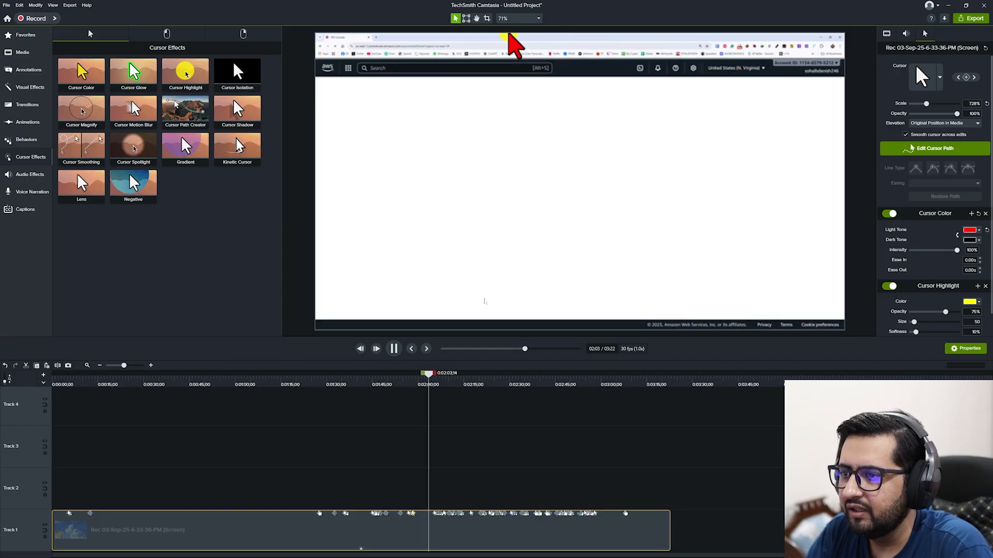
click(439, 381)
key(space)
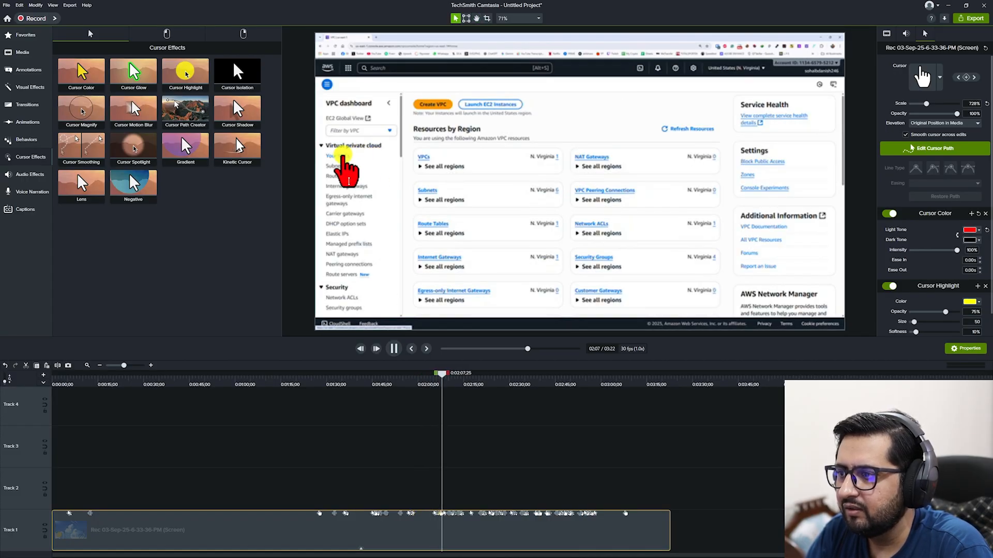
key(space)
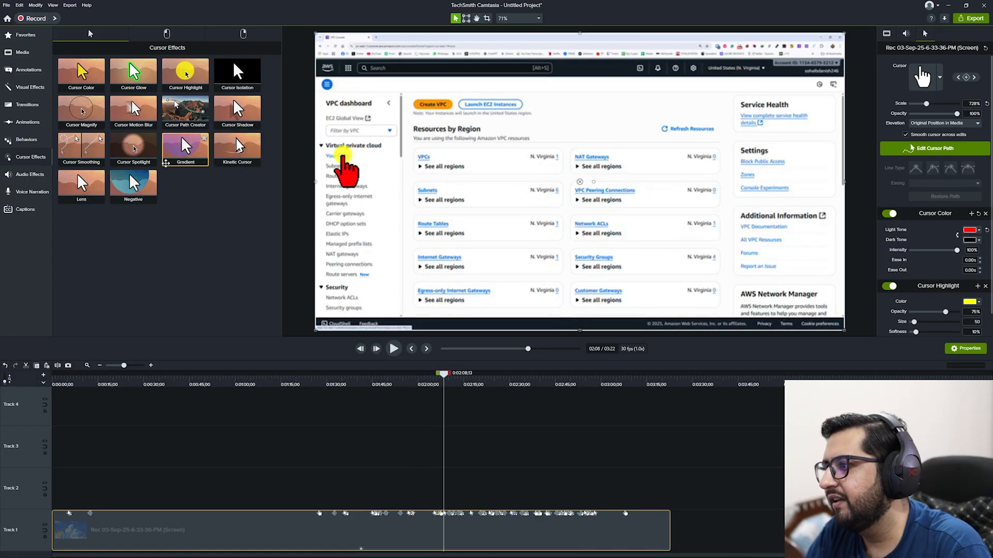
Apply the Cursor Magnify effect to the recording clip and remove its Cursor Color and Cursor Highlight effects
drag(83, 112, 458, 527)
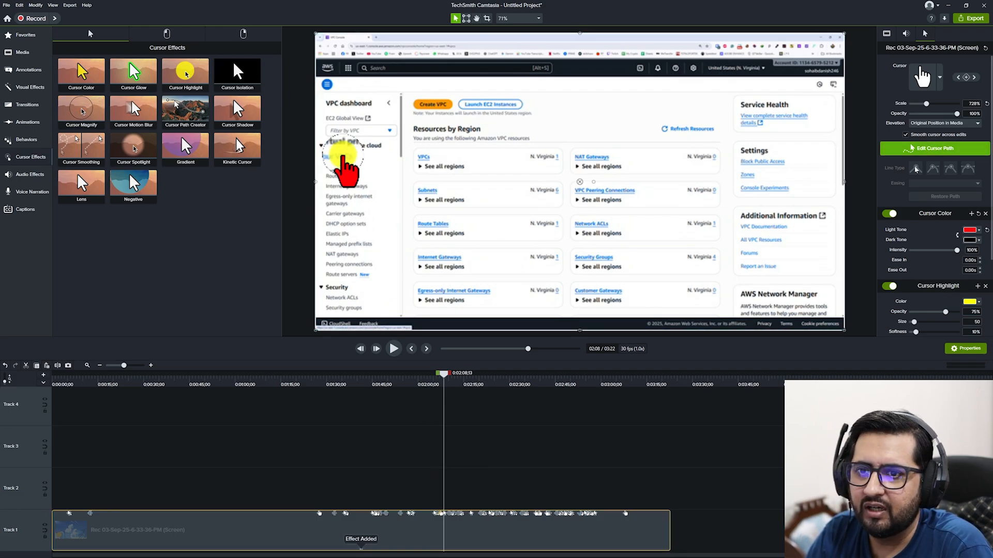
click(986, 215)
click(985, 214)
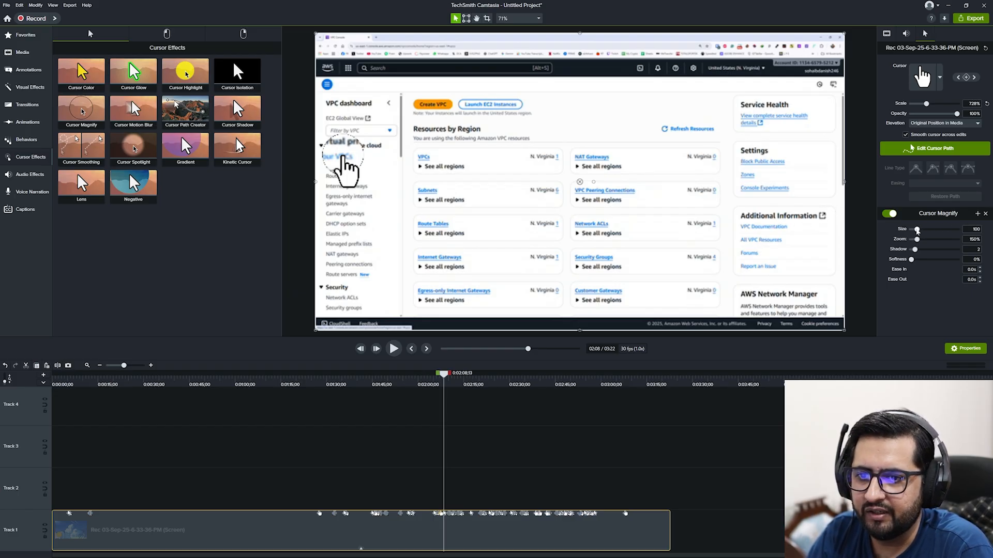
Increase the Cursor Magnify size to 269 and preview the magnified cursor in playback
drag(917, 231, 926, 231)
key(space)
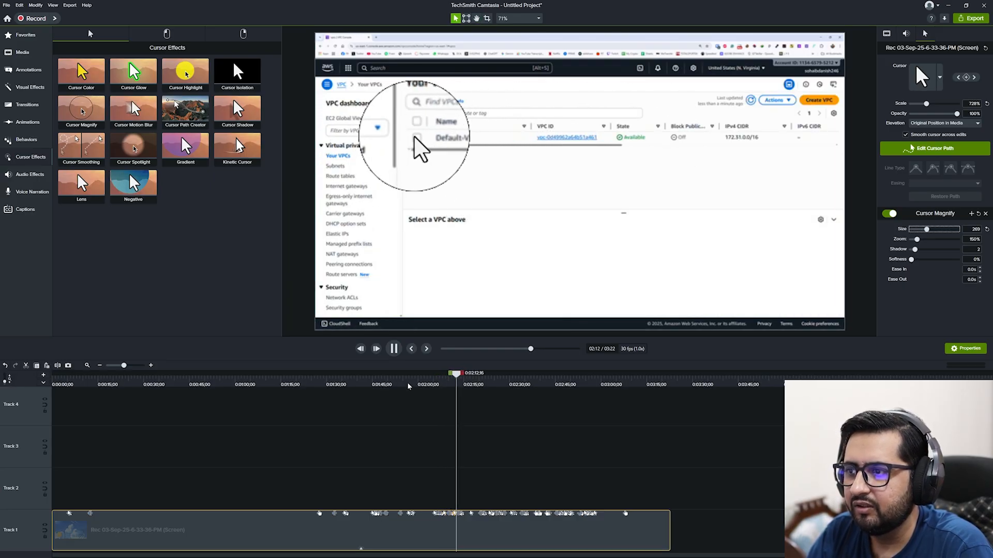
key(space)
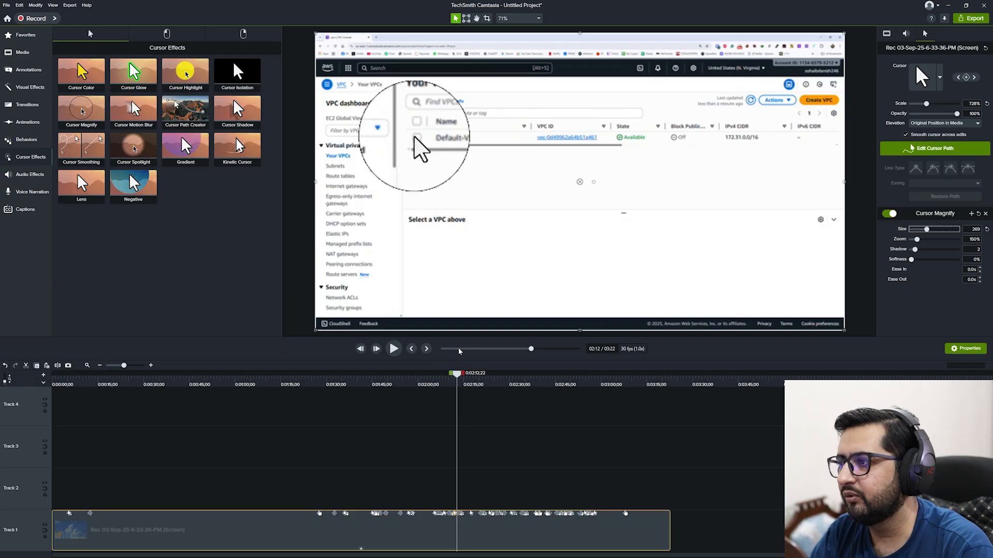
Try the recorded cursor images on the current cursor and settle on the hand pointer
click(938, 77)
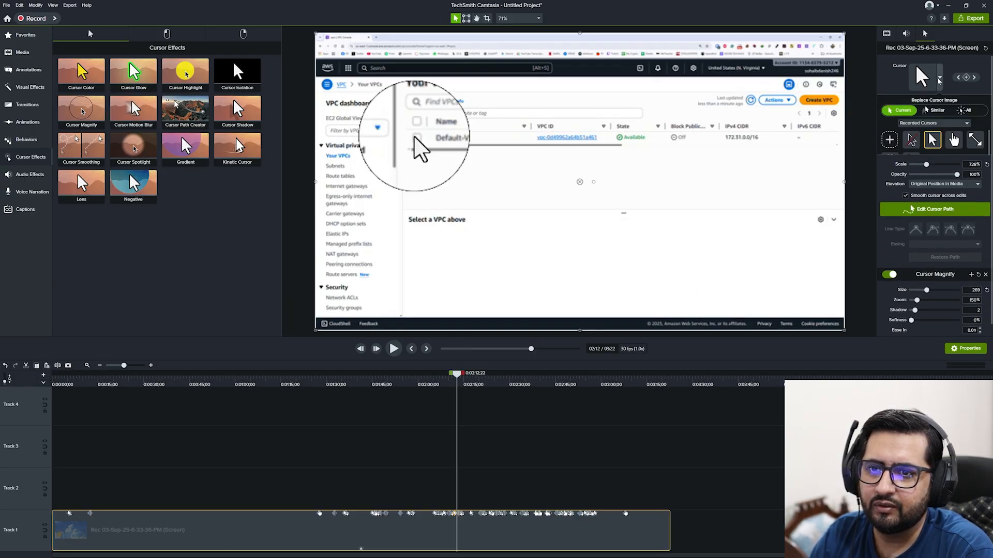
click(954, 140)
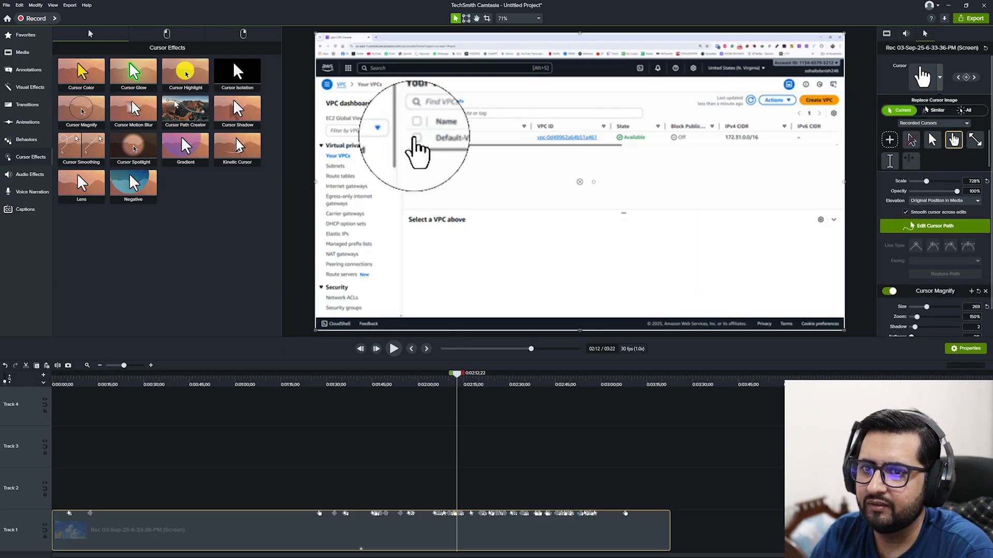
click(889, 161)
click(911, 140)
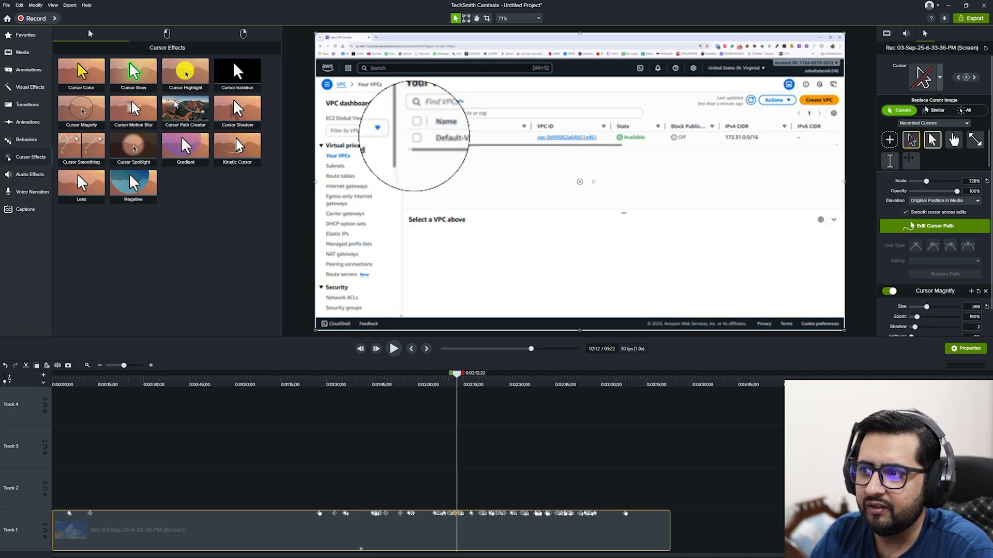
click(933, 140)
click(954, 140)
click(975, 140)
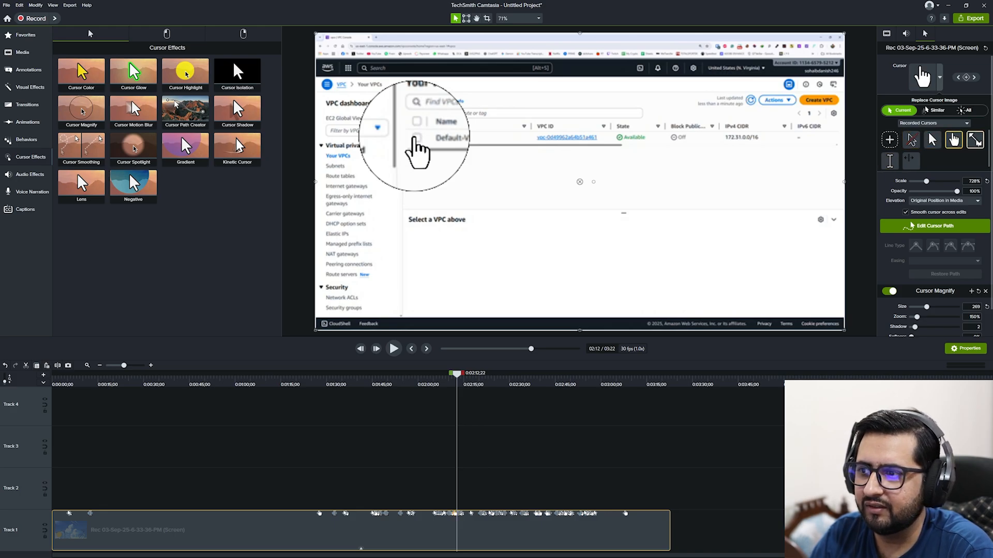
click(954, 140)
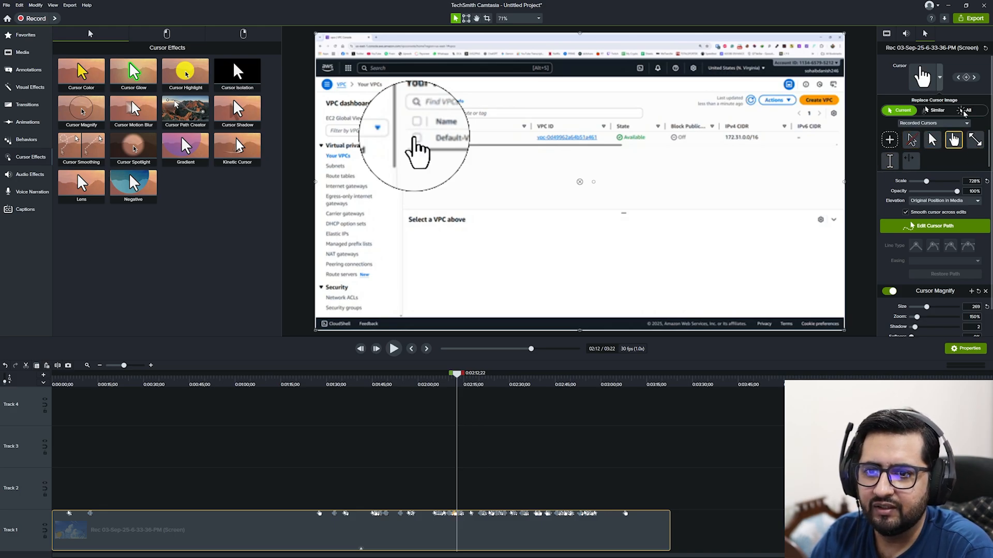
Replace the clip's Cursor Magnify effect with Cursor Smoothing and preview the cursor movement
click(986, 292)
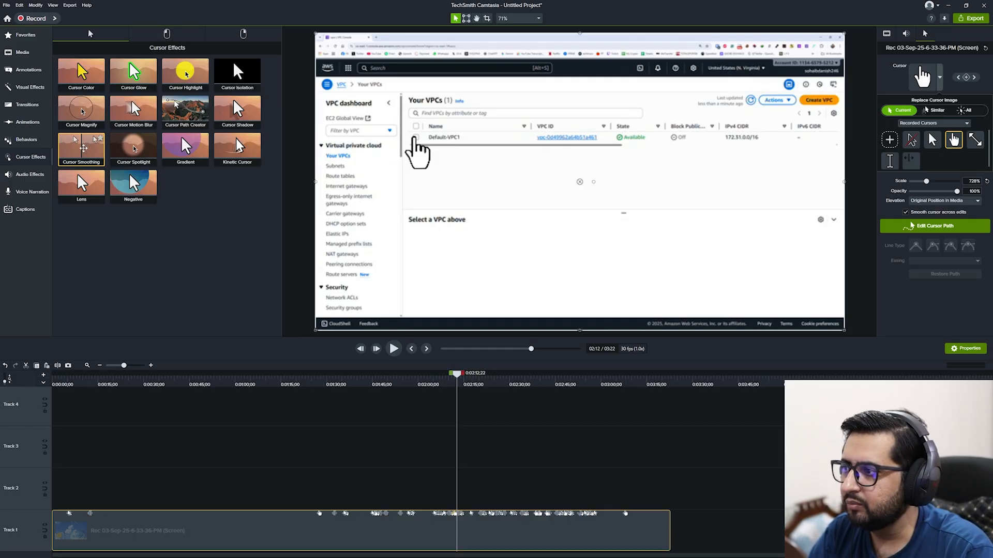
drag(83, 149, 383, 522)
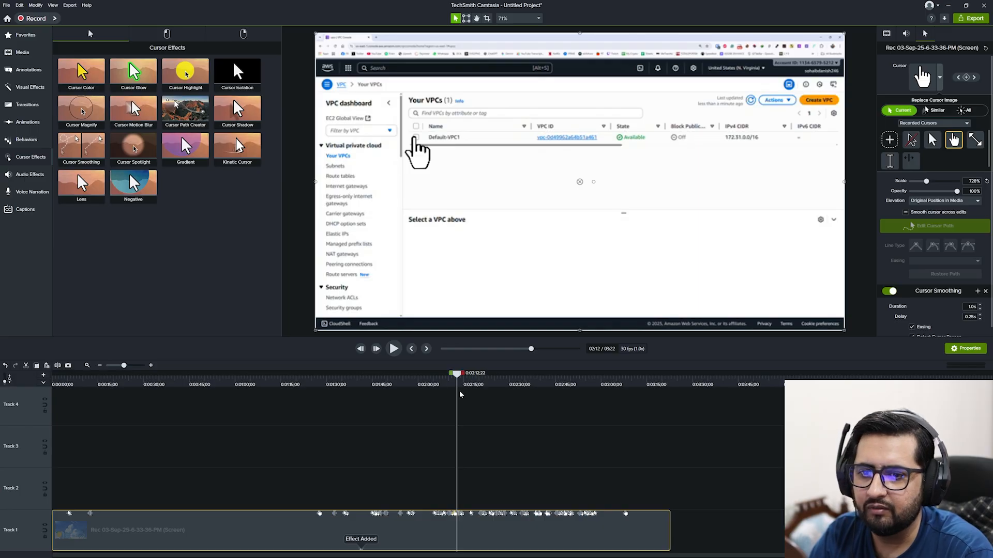
key(space)
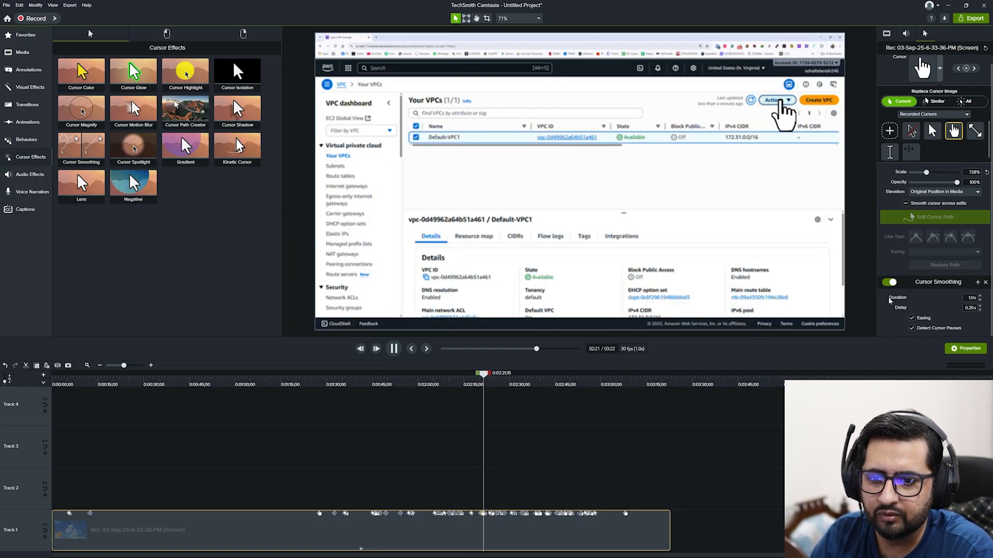
key(space)
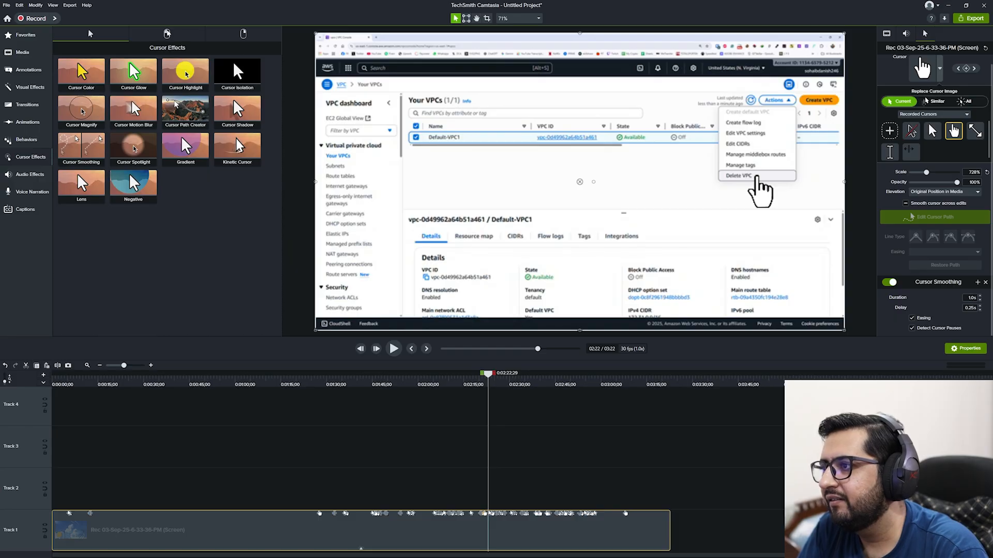
Remove the Cursor Smoothing effect and apply the left-click Rings effect to the screen recording clip
click(167, 34)
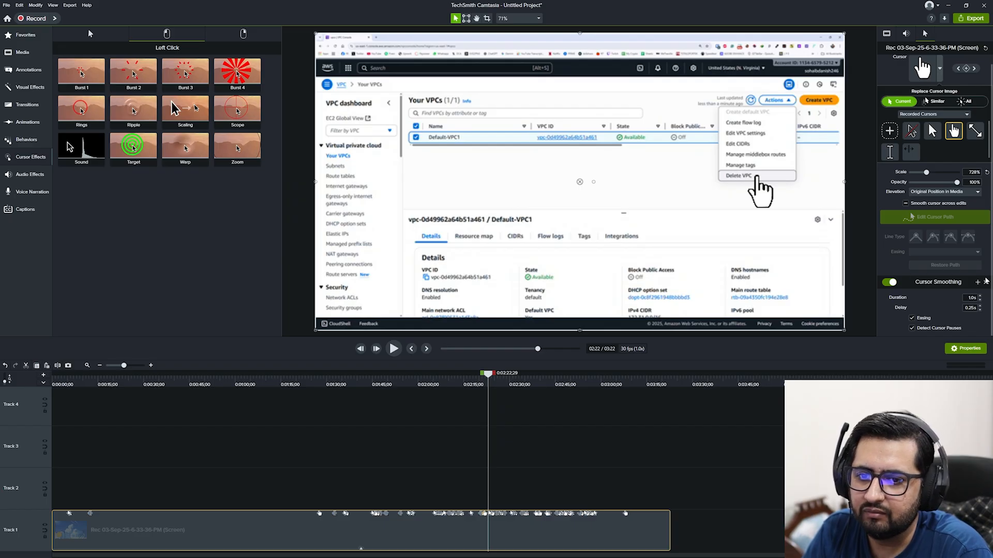
click(987, 281)
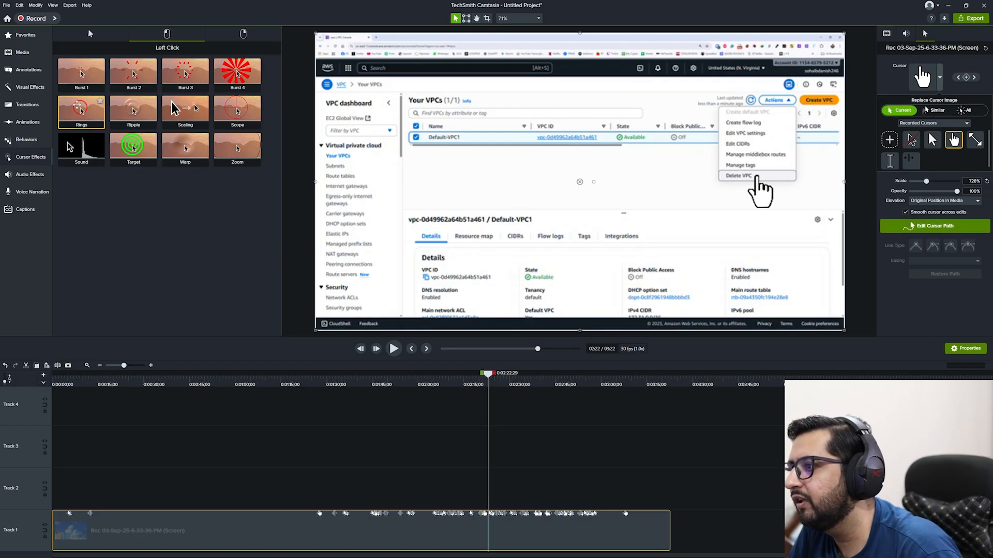
drag(77, 105, 492, 527)
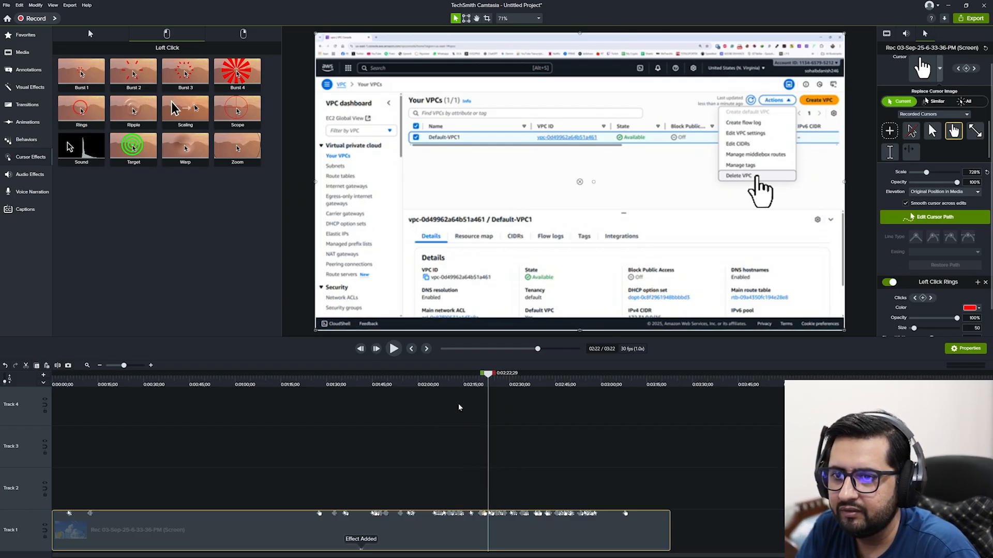
Apply the right-click Rings effect to the screen recording clip on Track 1
click(242, 34)
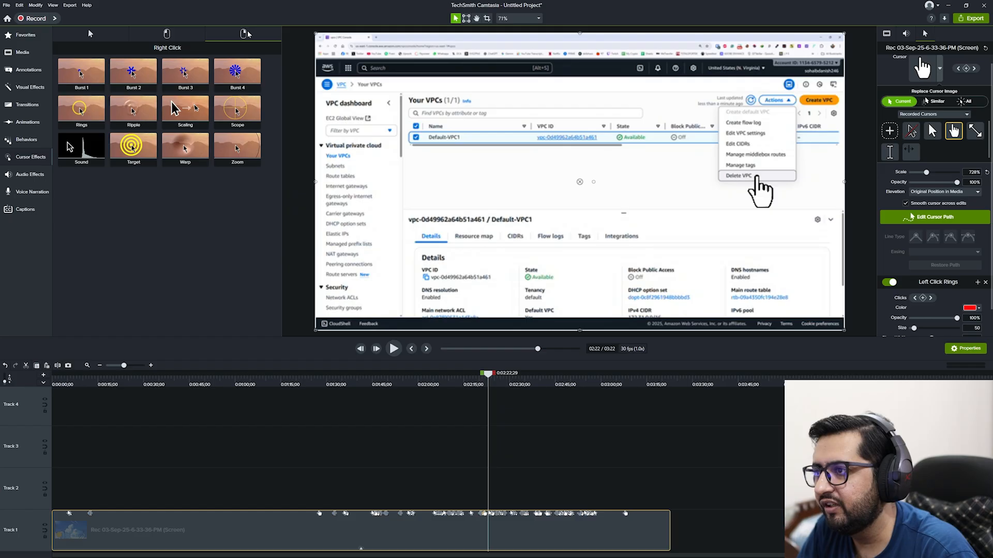
click(167, 34)
click(242, 33)
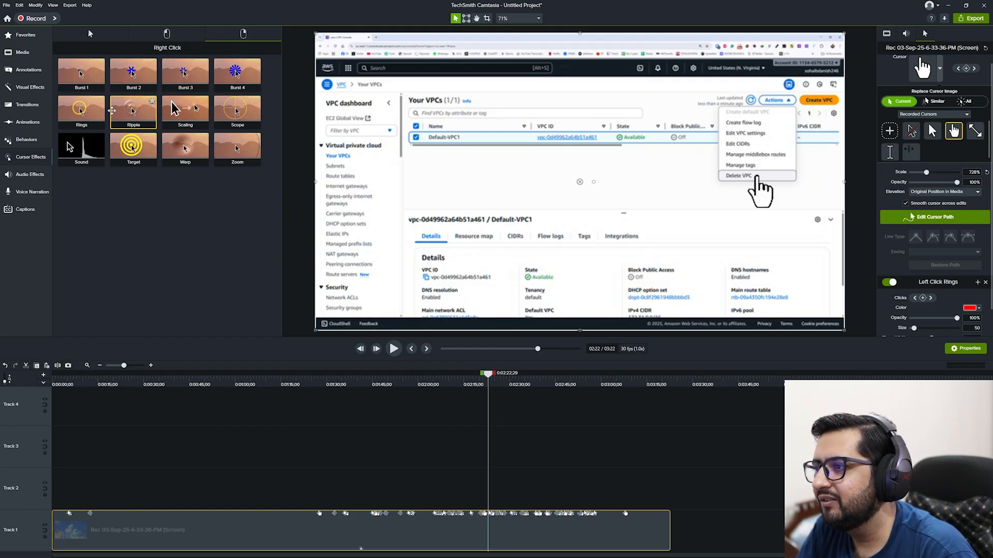
drag(80, 110, 515, 531)
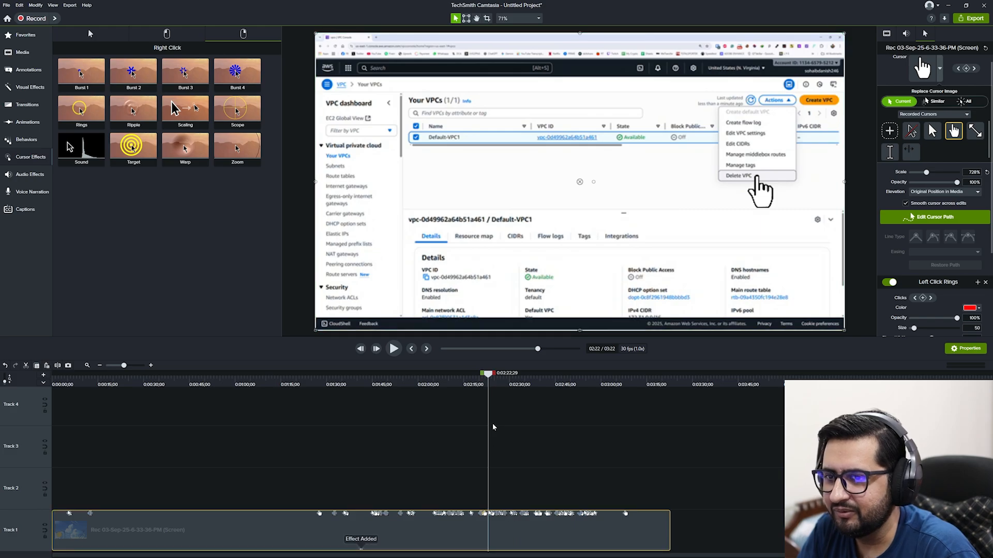
Preview the click rings in playback, replaying the clip from a slightly earlier point around 2:35
key(space)
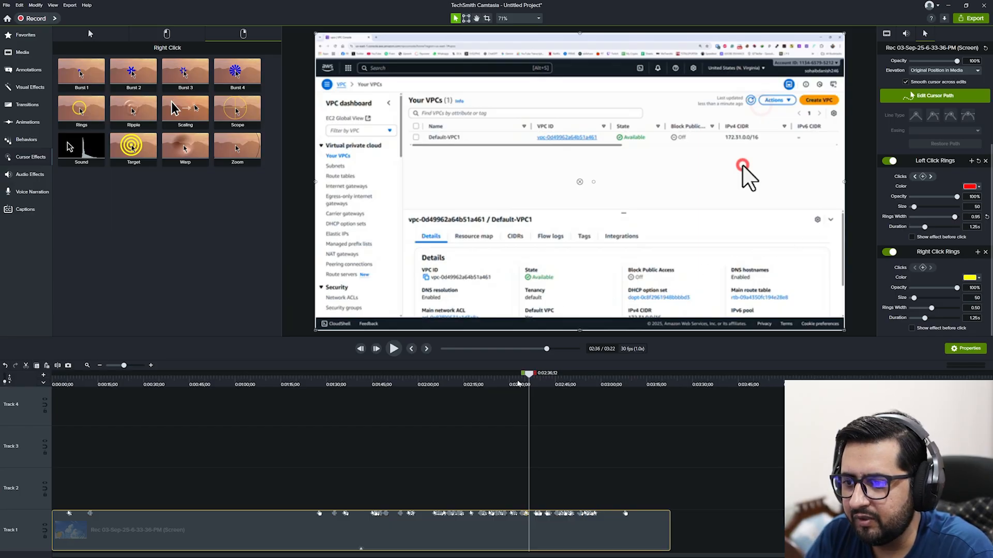
drag(531, 374, 525, 376)
key(space)
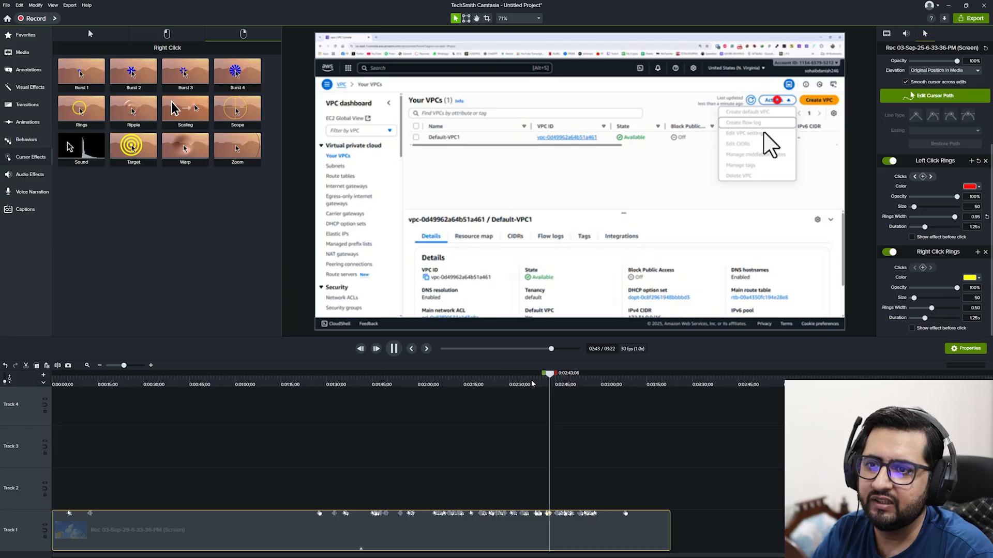
key(space)
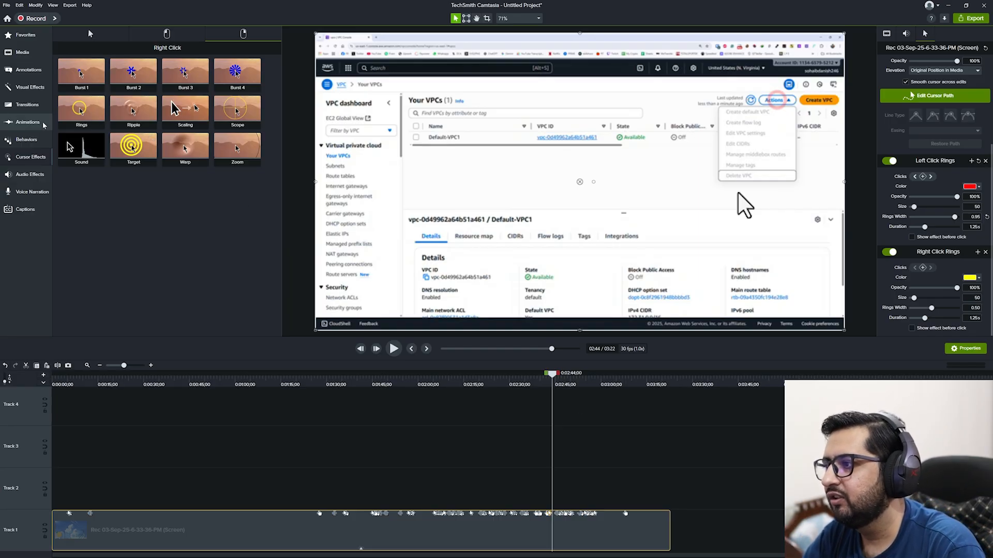
Apply the right-click Sound effect to the screen recording clip and preview it in playback
drag(82, 153, 441, 520)
key(space)
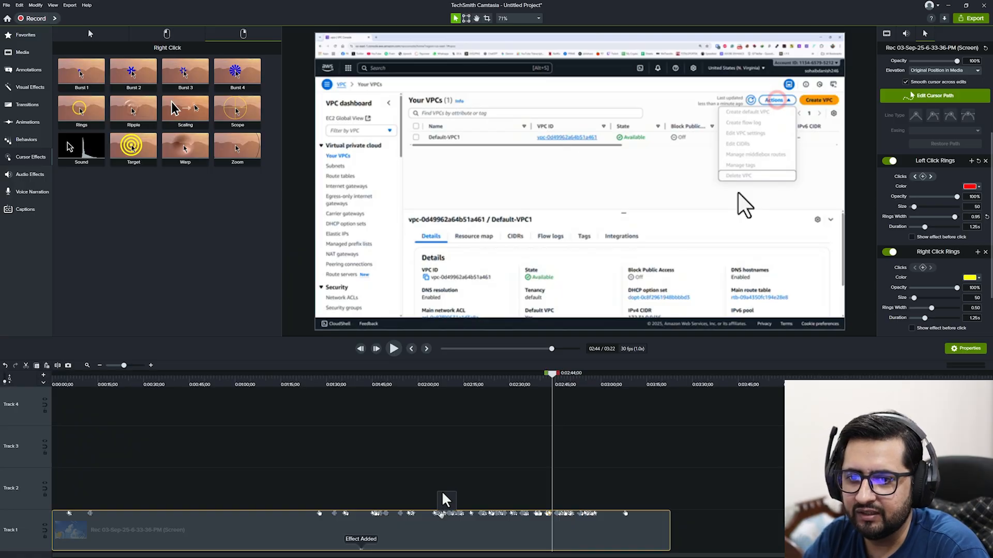
key(space)
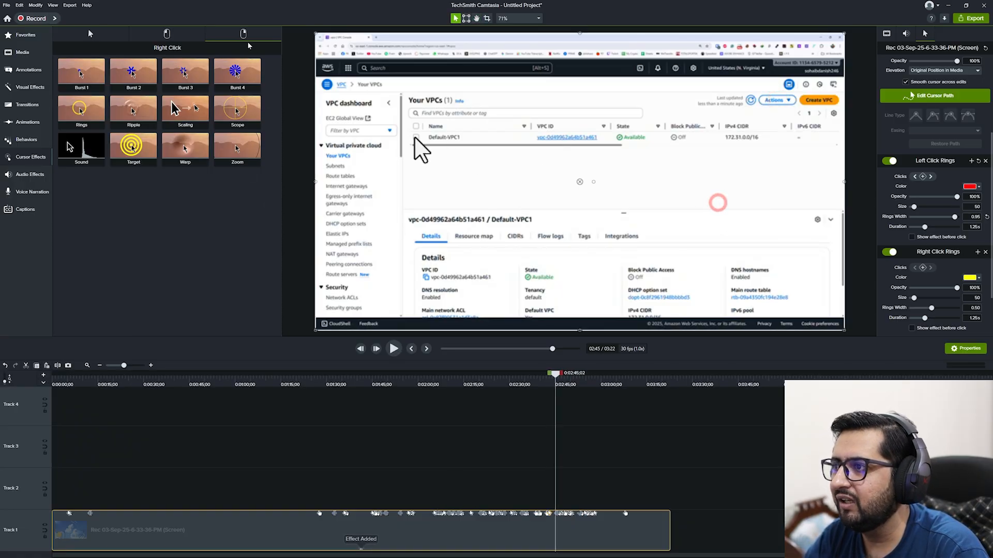